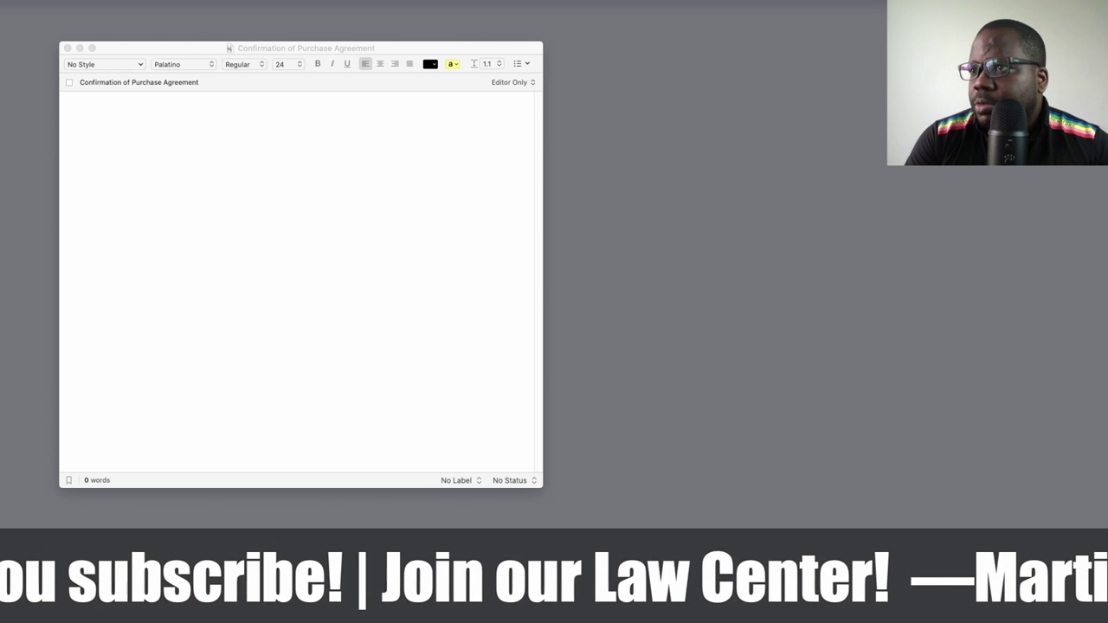
Write the opening line 'Subject: confirmation of purchase agreement', correcting typos, and start a new line.
click(122, 130)
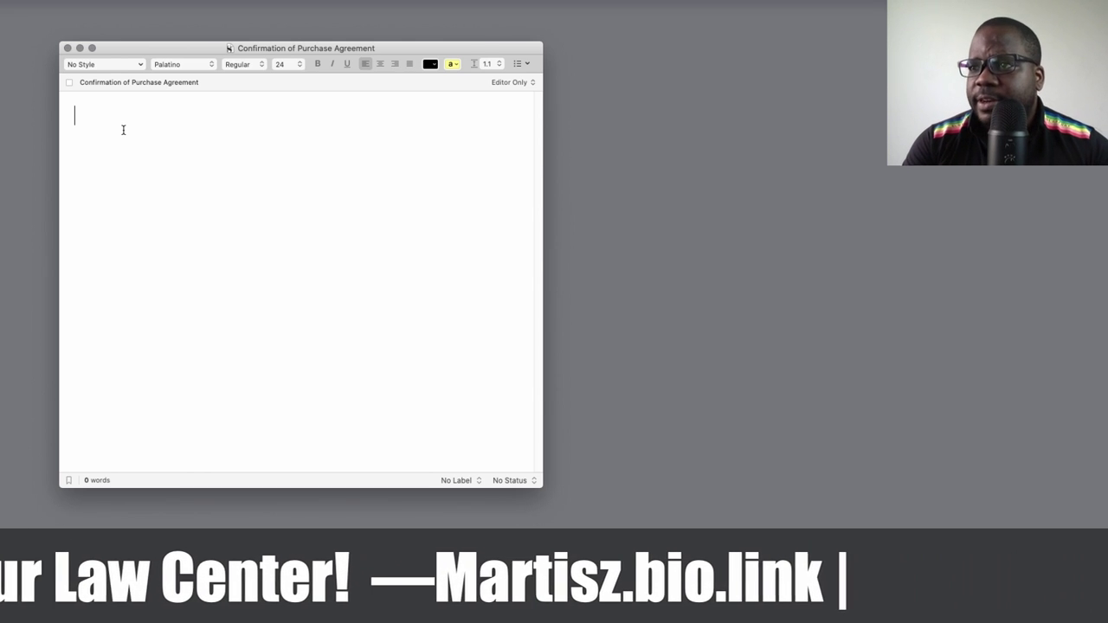
text(Subject:)
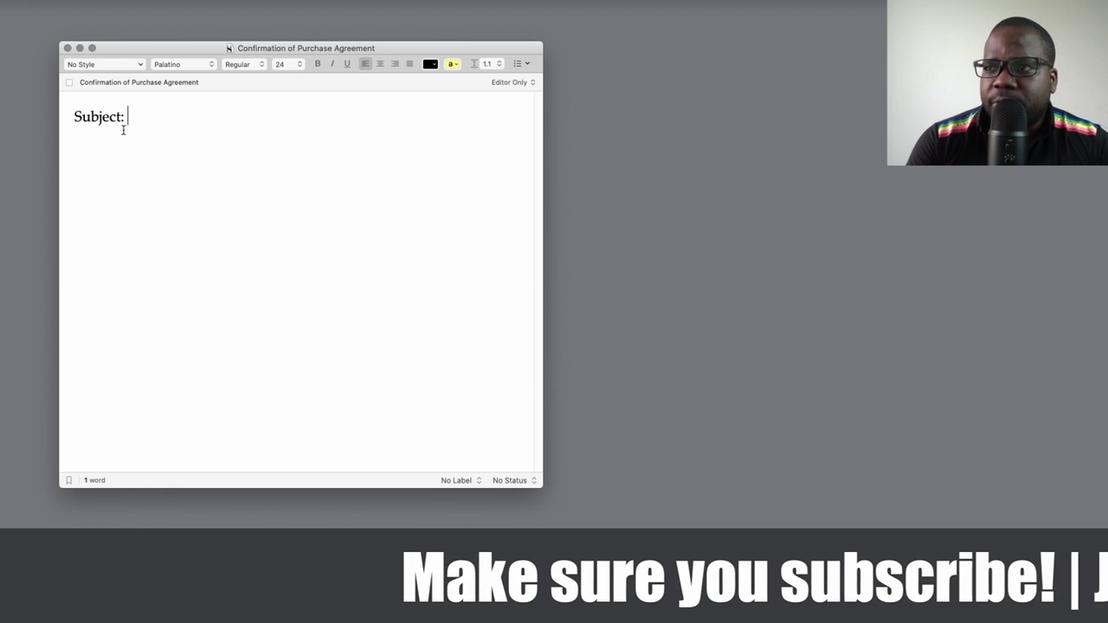
text(con)
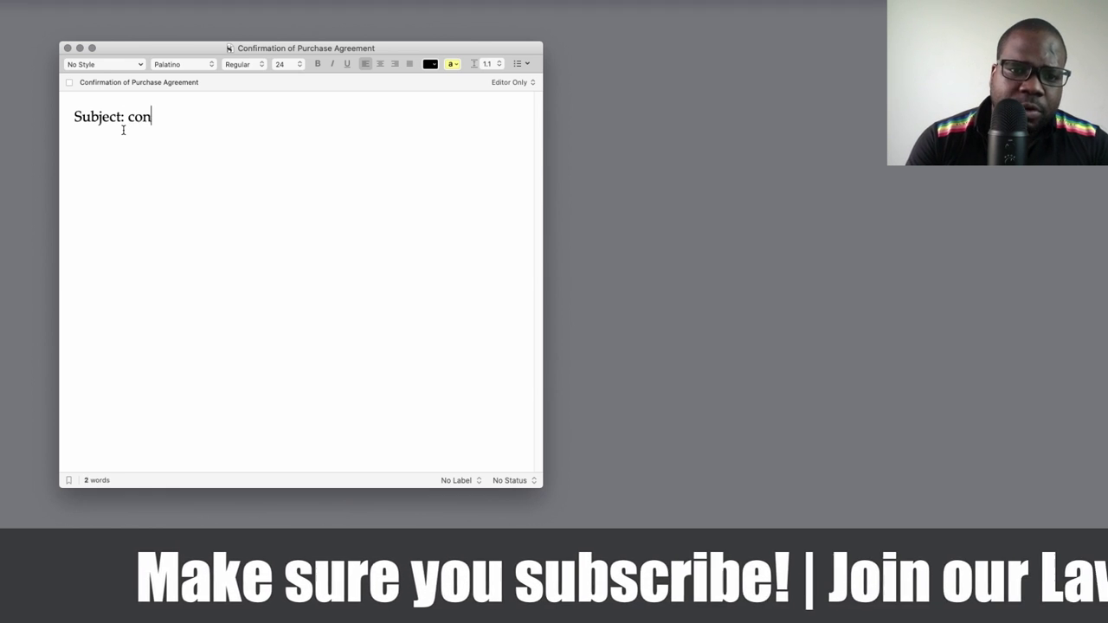
text(firmation of pi)
key(BackSpace)
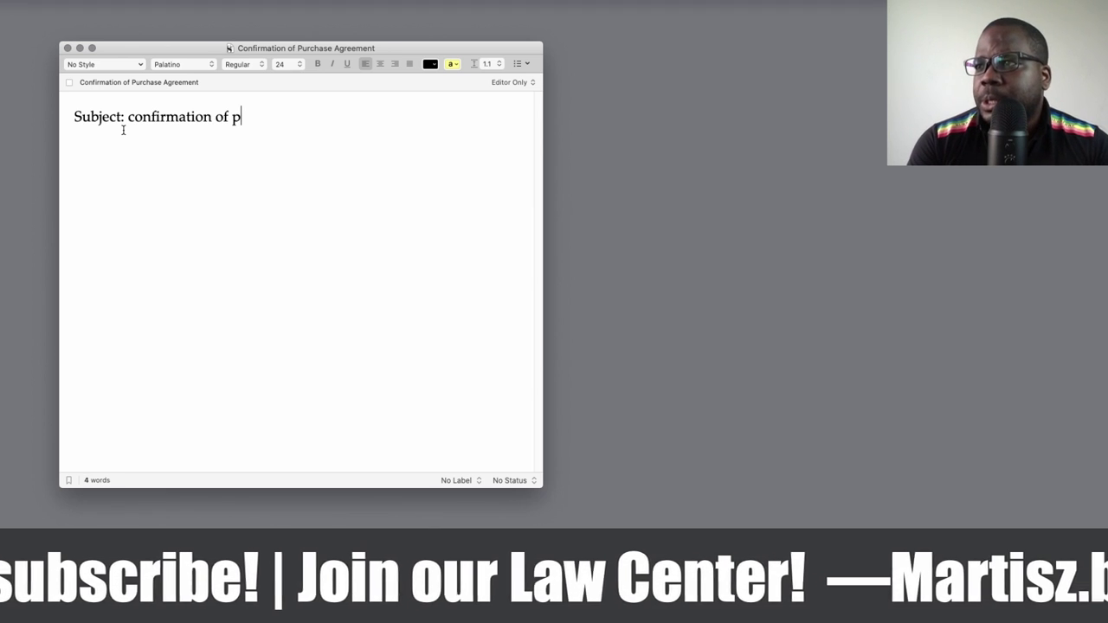
text(u)
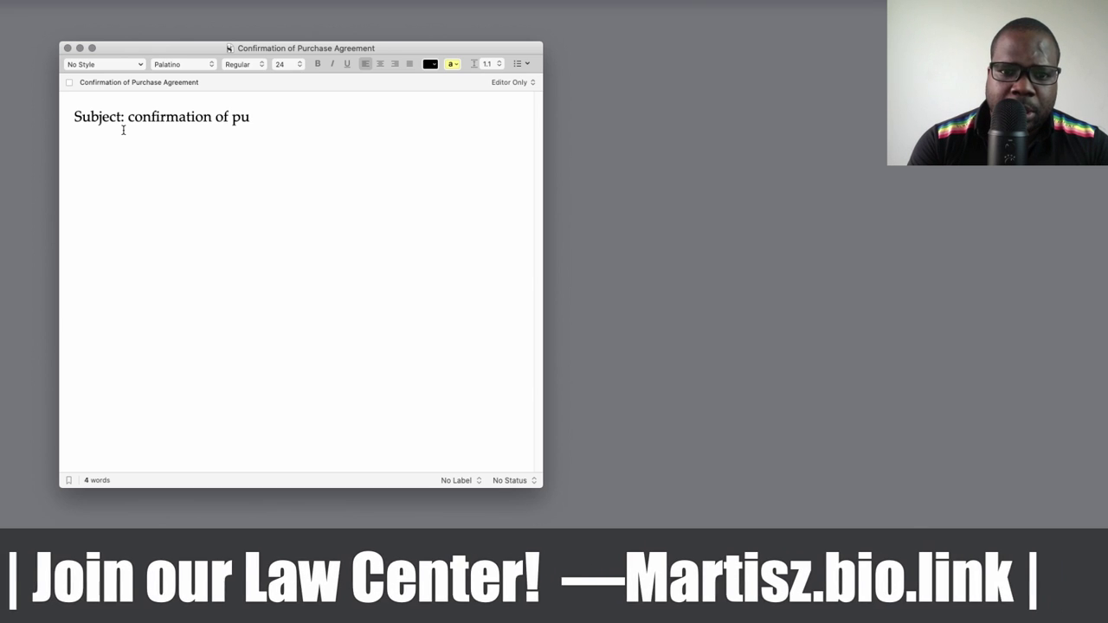
text(rchage)
key(BackSpace)
key(BackSpace)
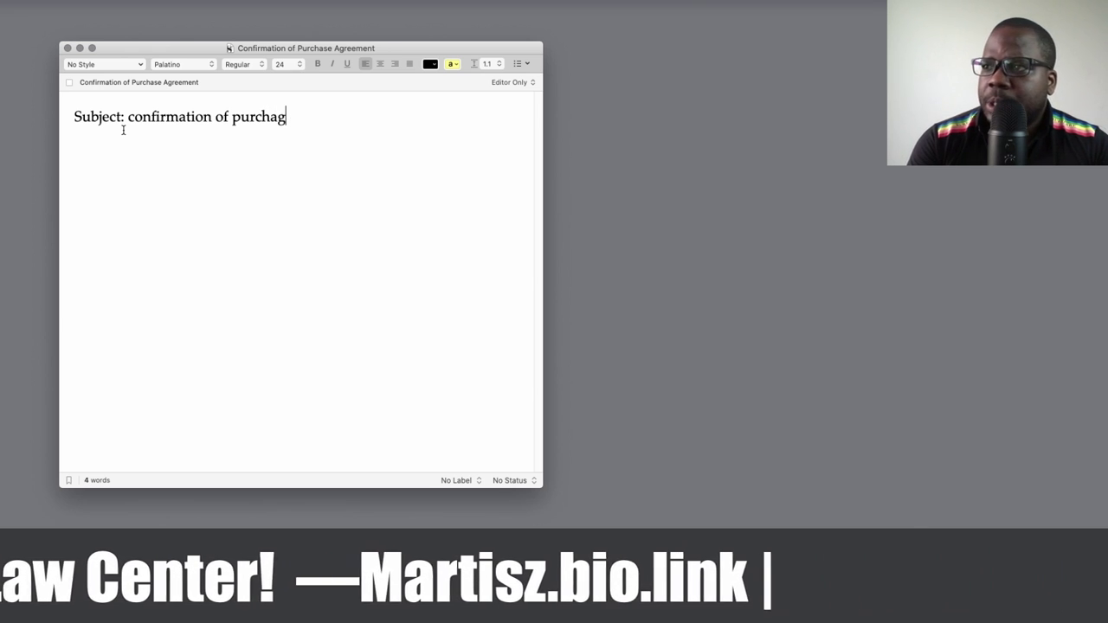
text(se agreement)
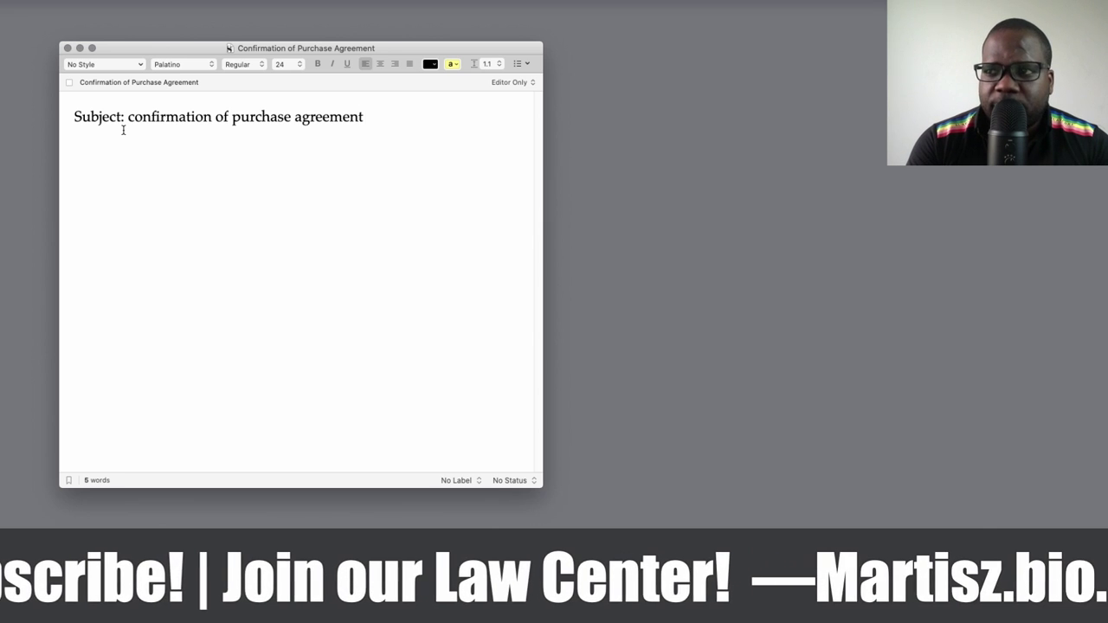
key(Return)
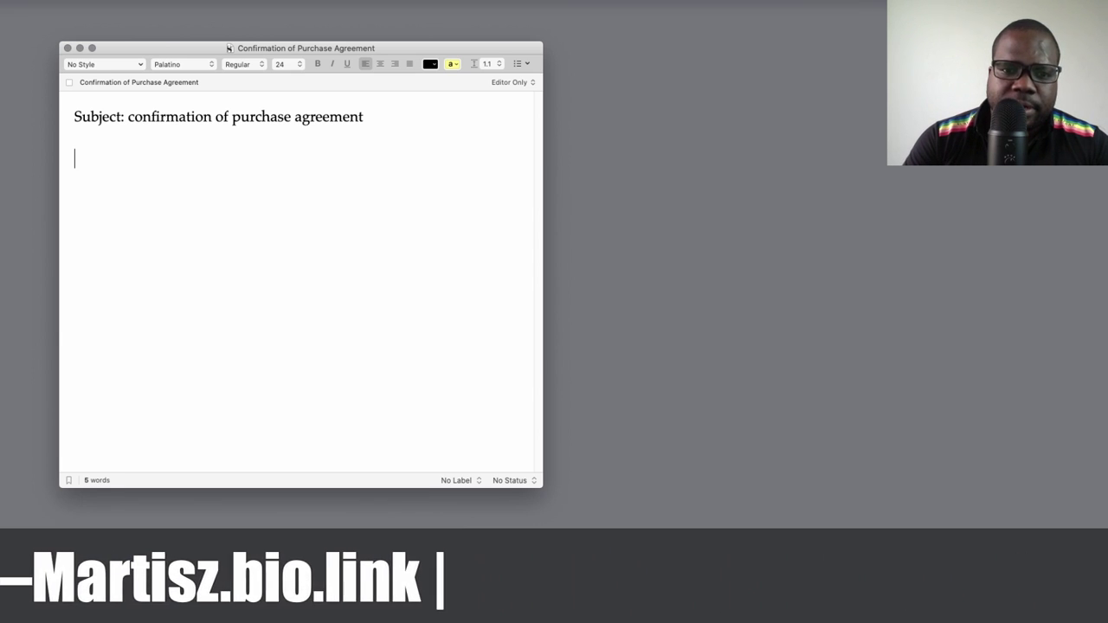
key(super+Tab)
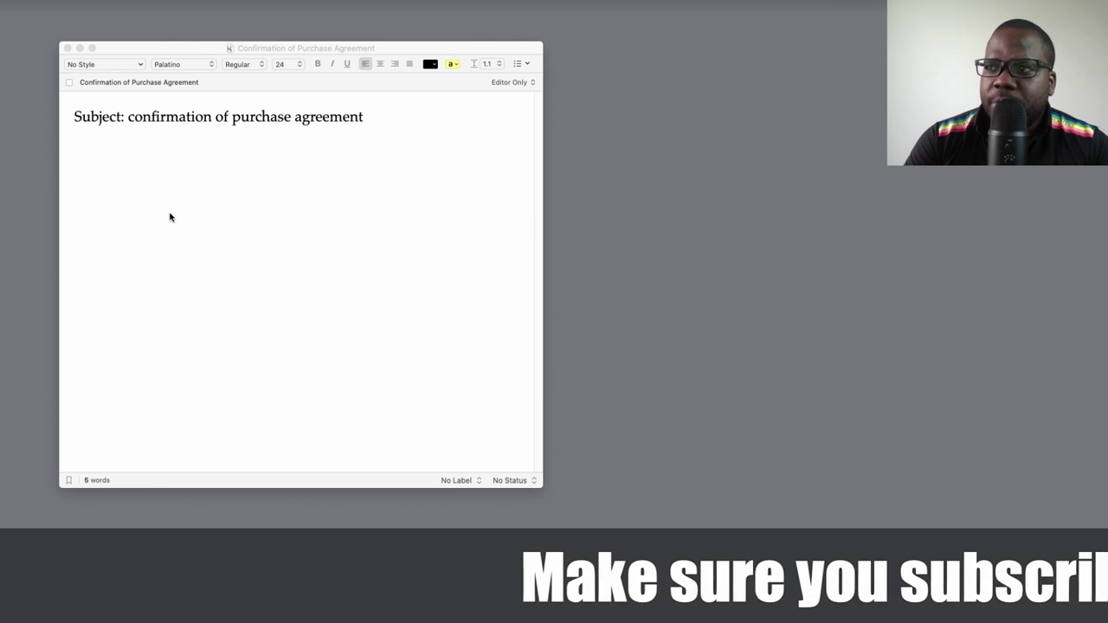
Add the salutation 'Dear [Customer],' and begin the next paragraph with 'This e-mail will'.
click(101, 152)
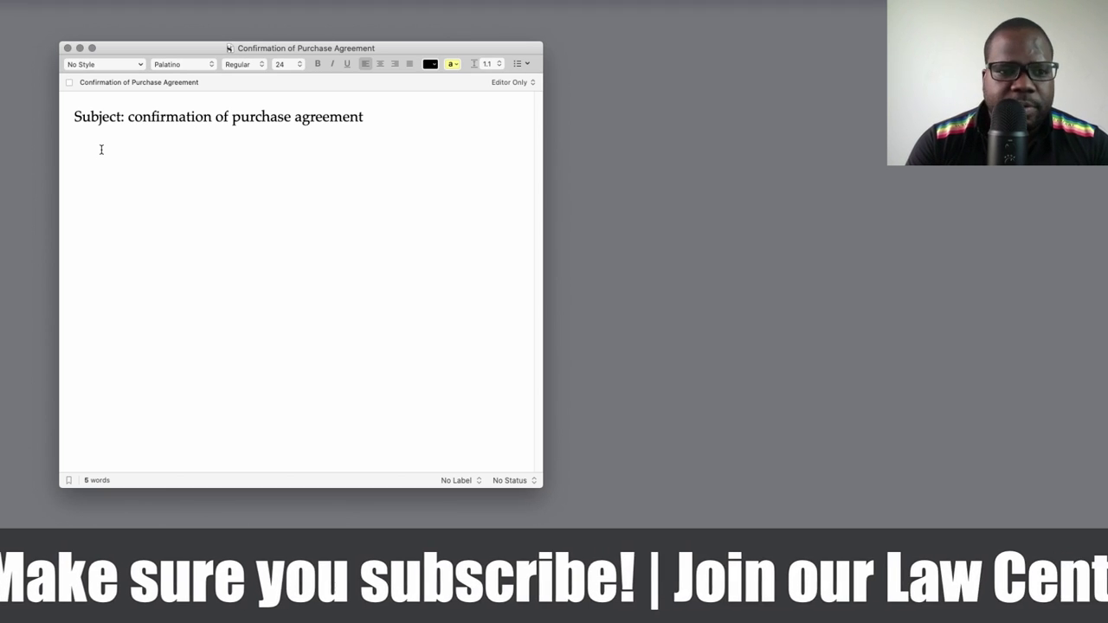
text(Dear )
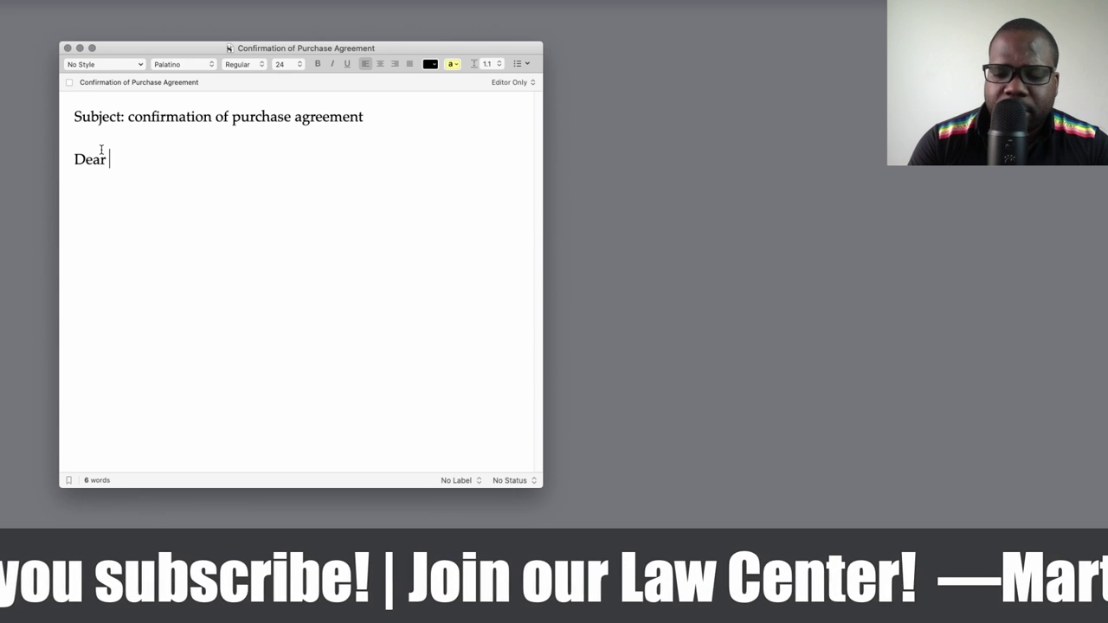
text([)
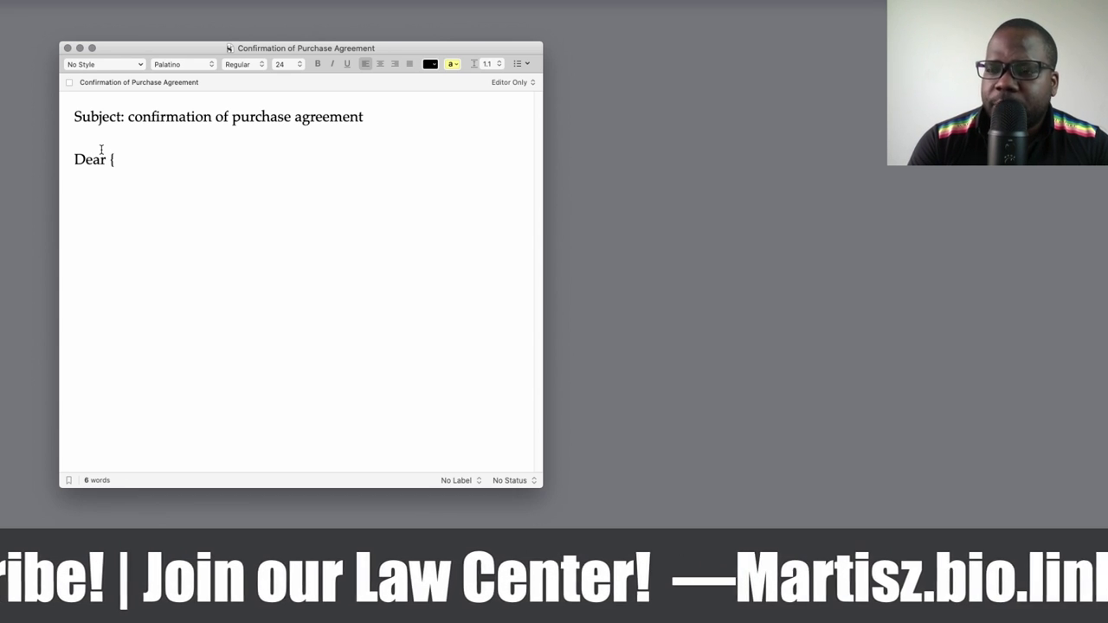
text(])
key(Left)
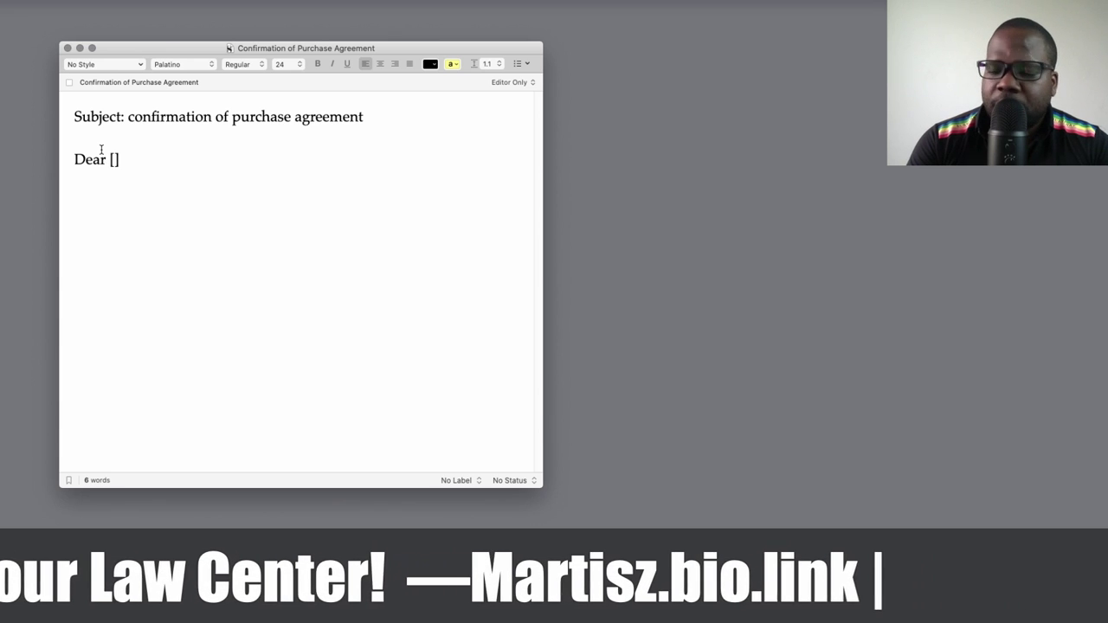
text(Client )
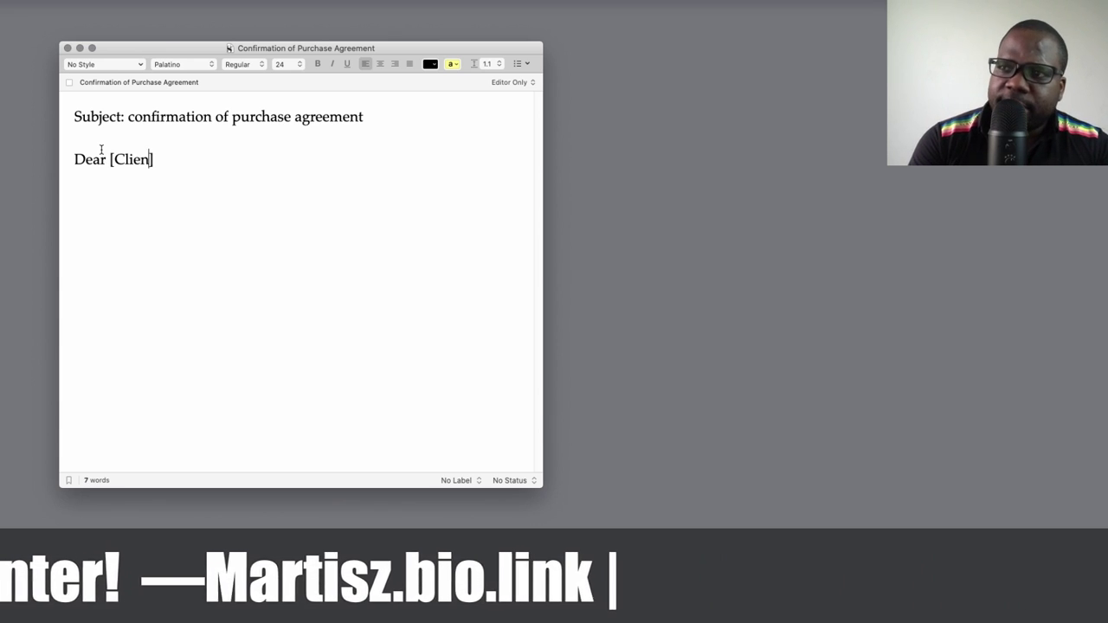
text(n)
key(BackSpace)
key(BackSpace)
key(BackSpace)
key(BackSpace)
key(BackSpace)
key(BackSpace)
key(BackSpace)
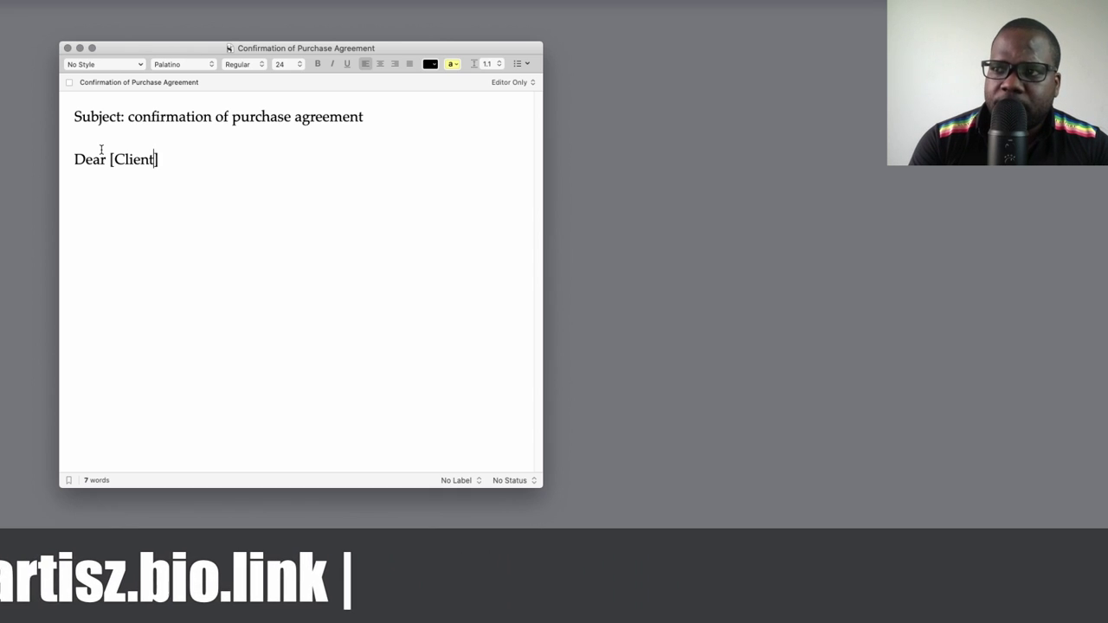
text(ustomer)
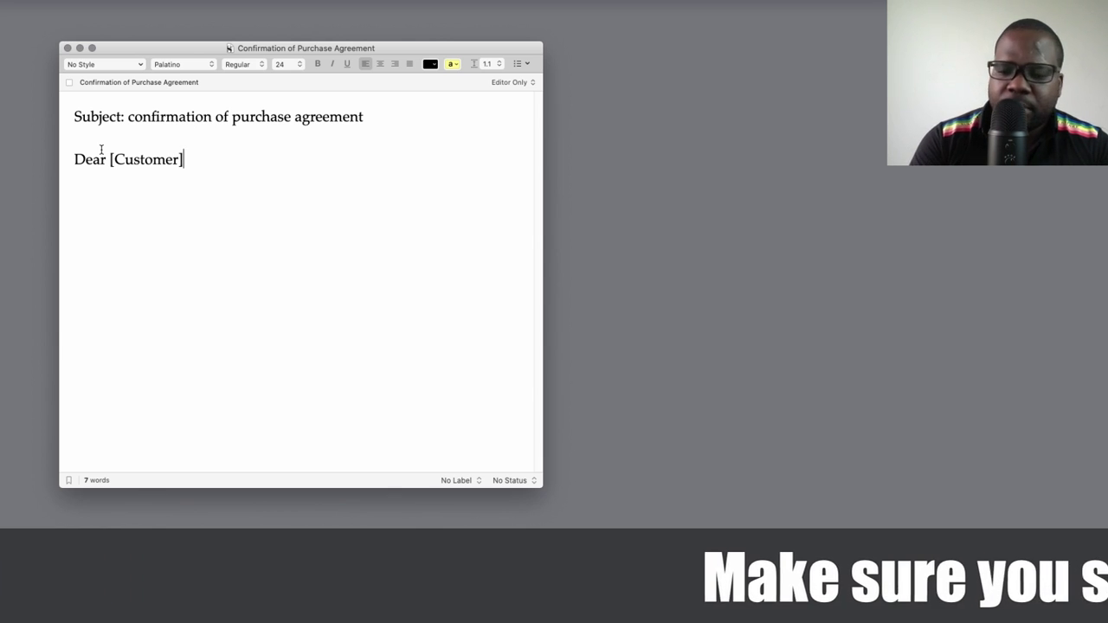
key(Return)
key(Return)
text(This e-mail willl)
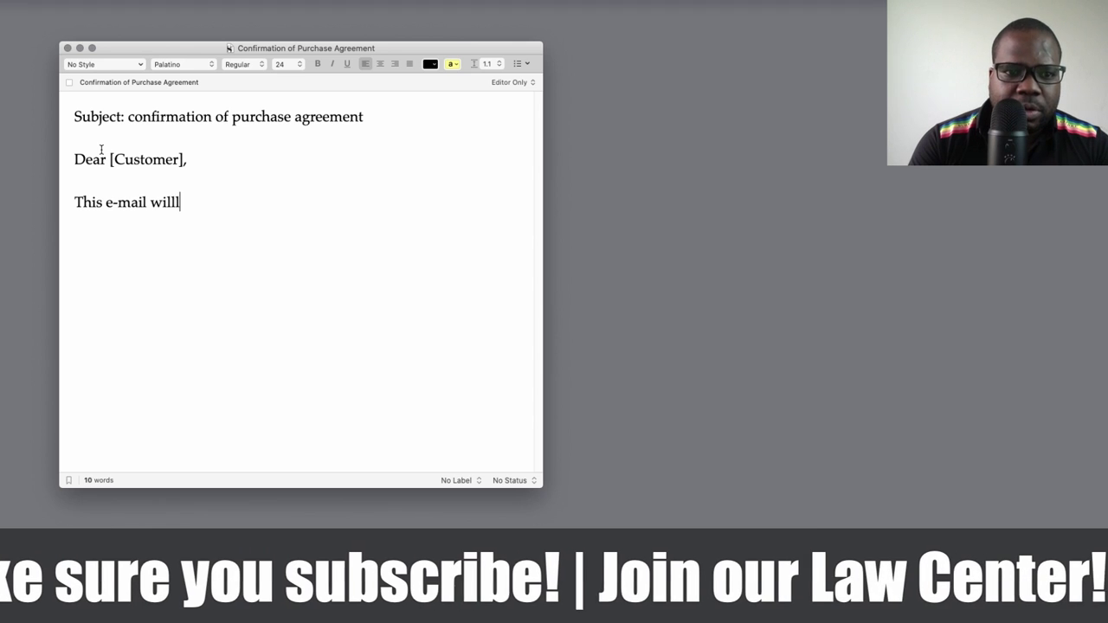
Complete the sentence '...serve to confirm our agreement regarding your purchase of, and payment for, certain [products/ merchandise] from our company.'.
key(BackSpace)
text(serve to conf)
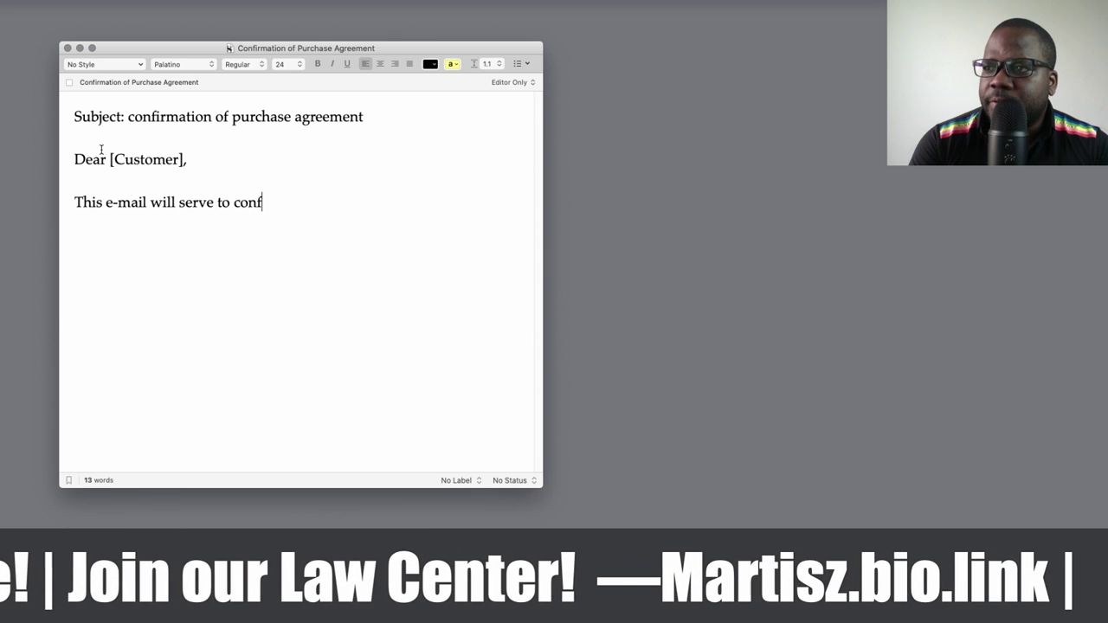
text(irm o)
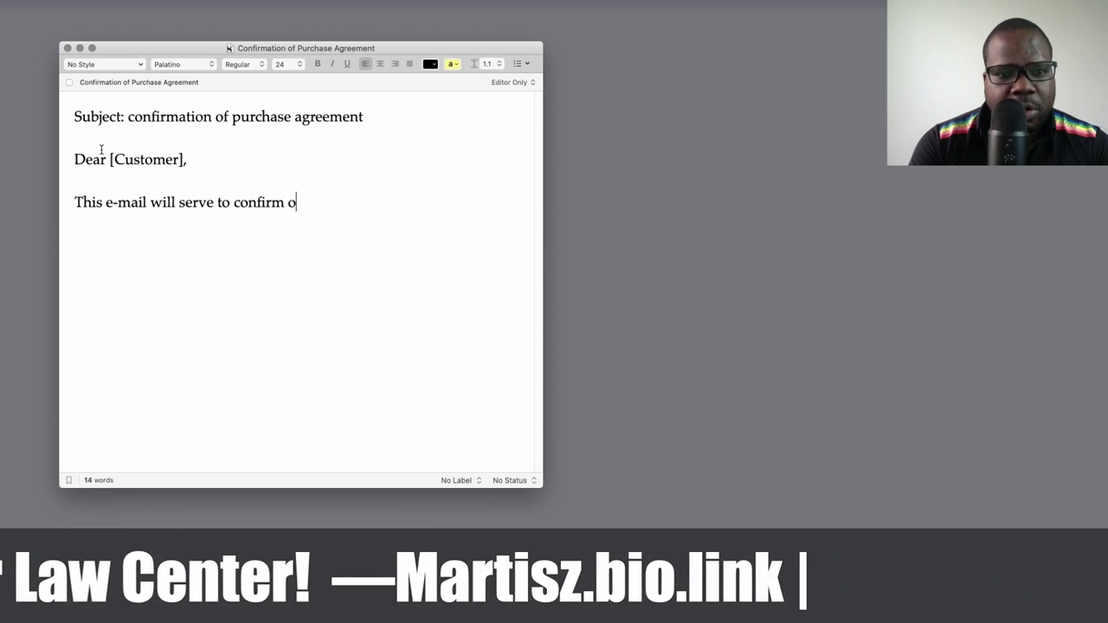
text(ur agreement )
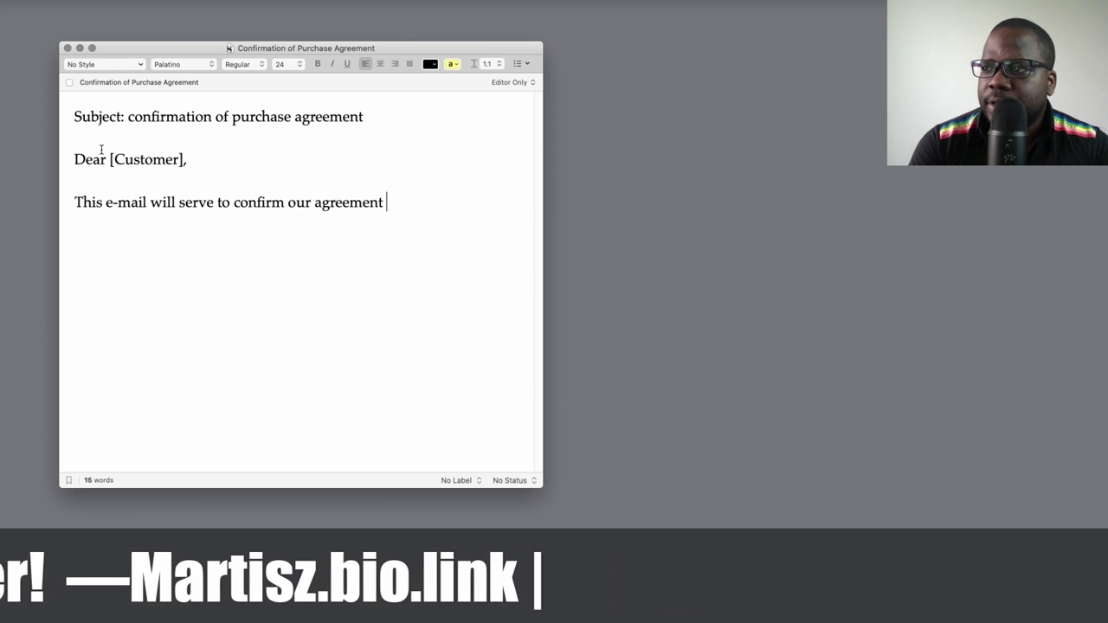
text(regardi)
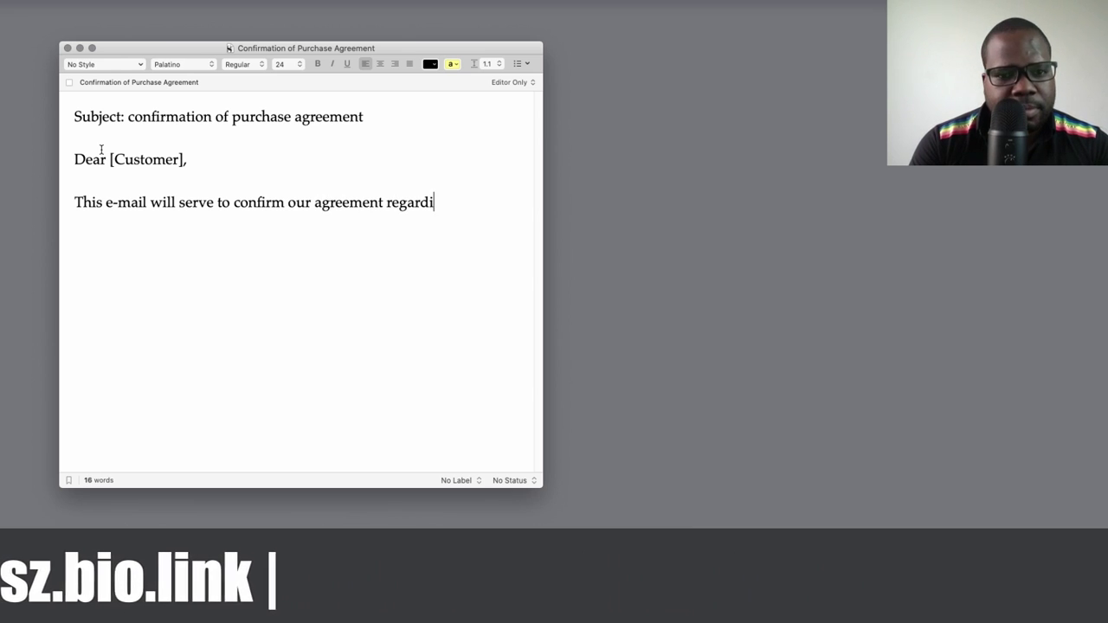
text(ng your purchase of)
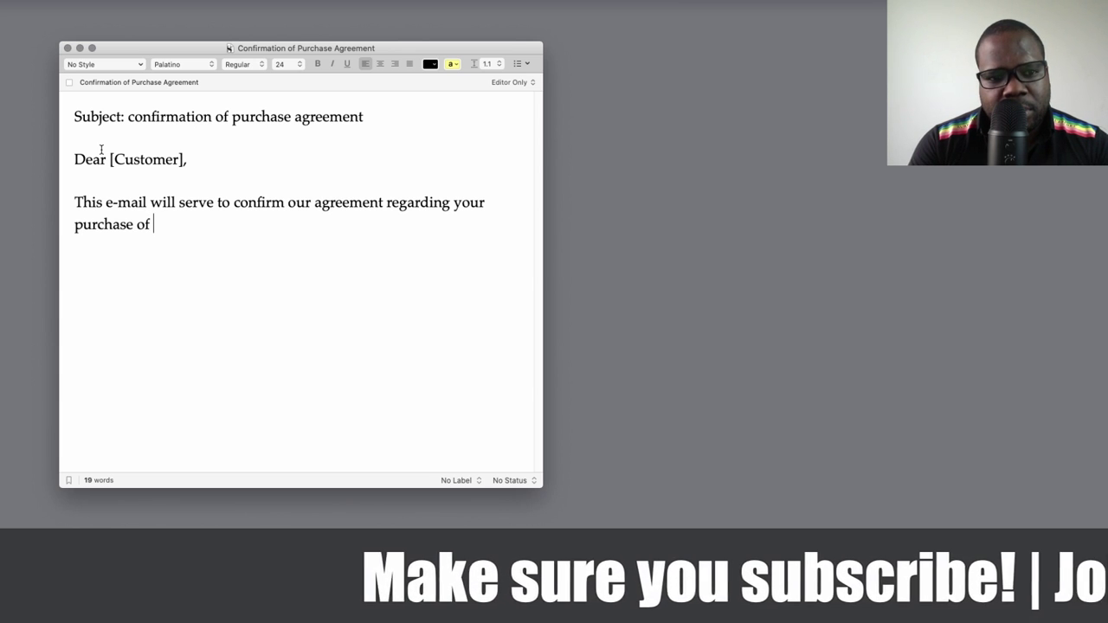
key(BackSpace)
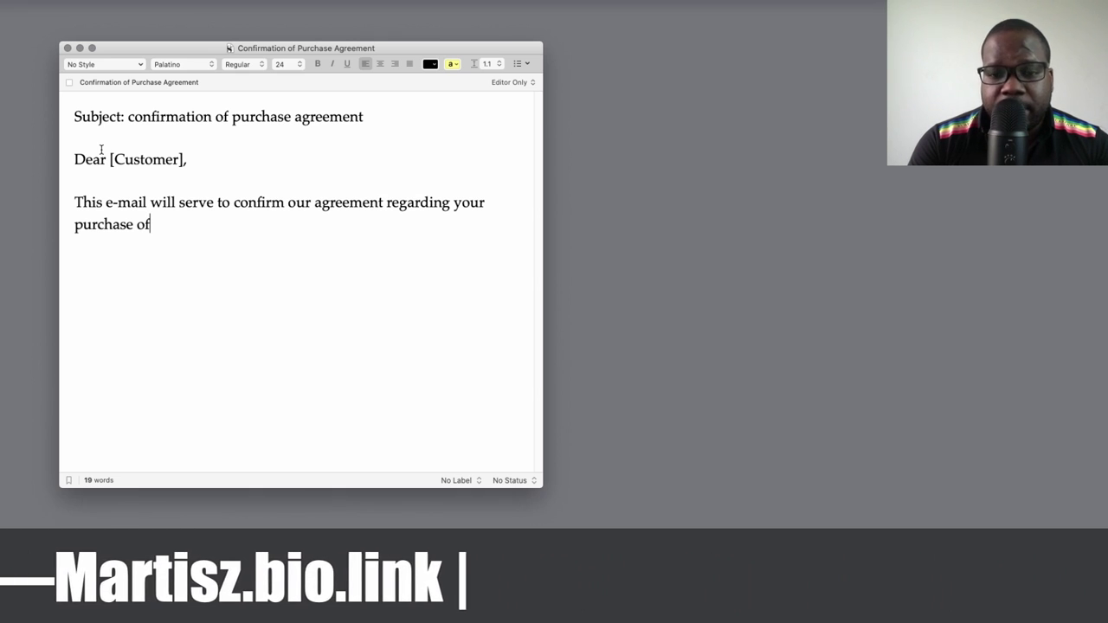
text(an)
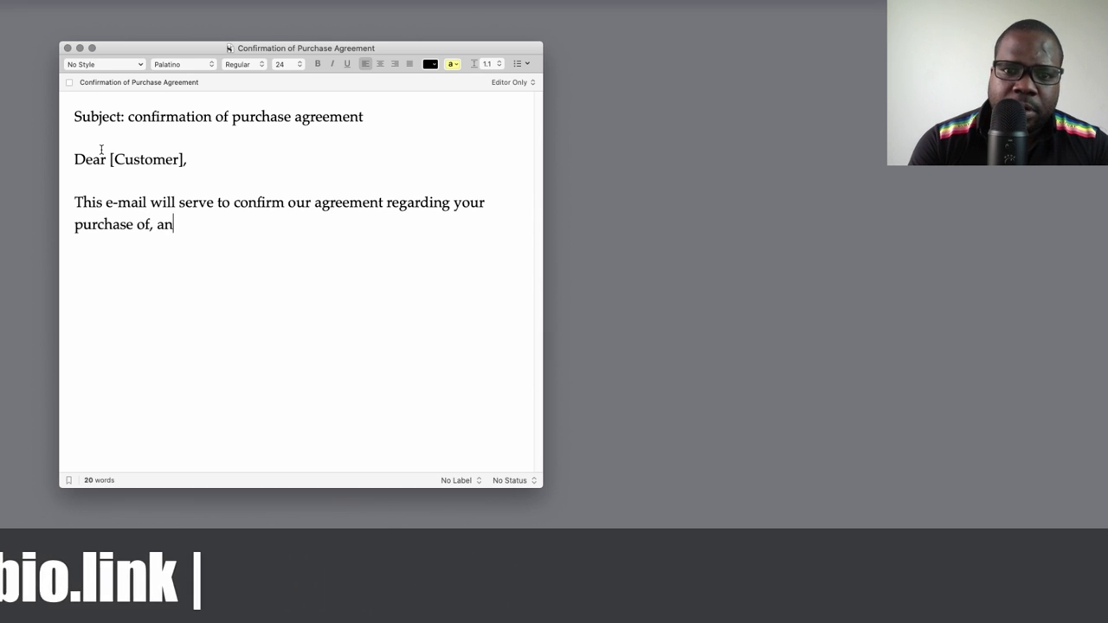
text(d payment for)
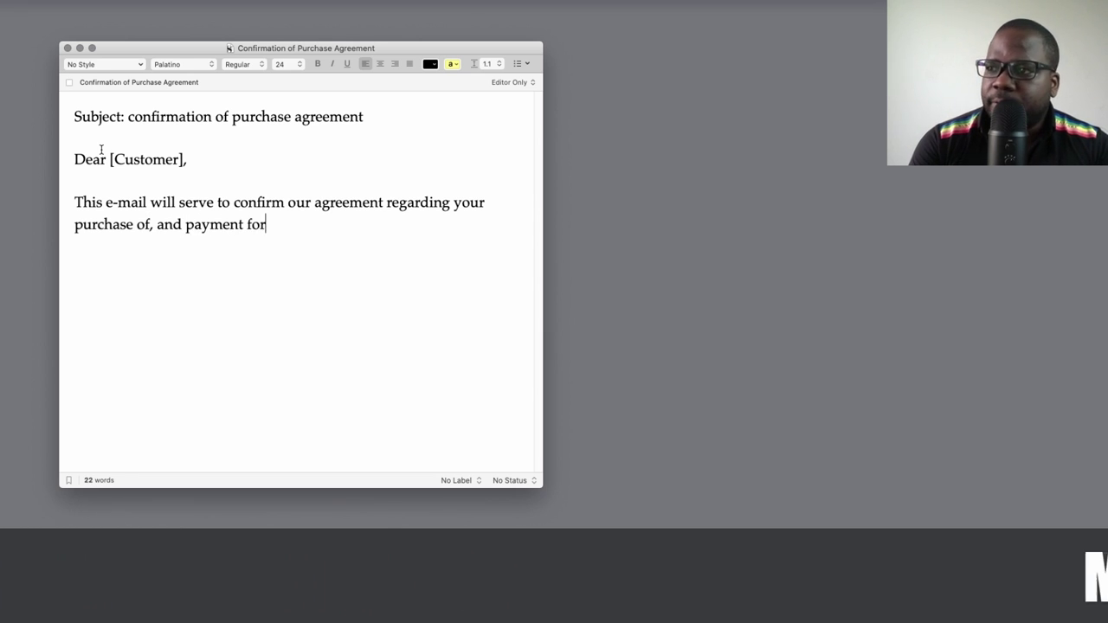
text(, cert)
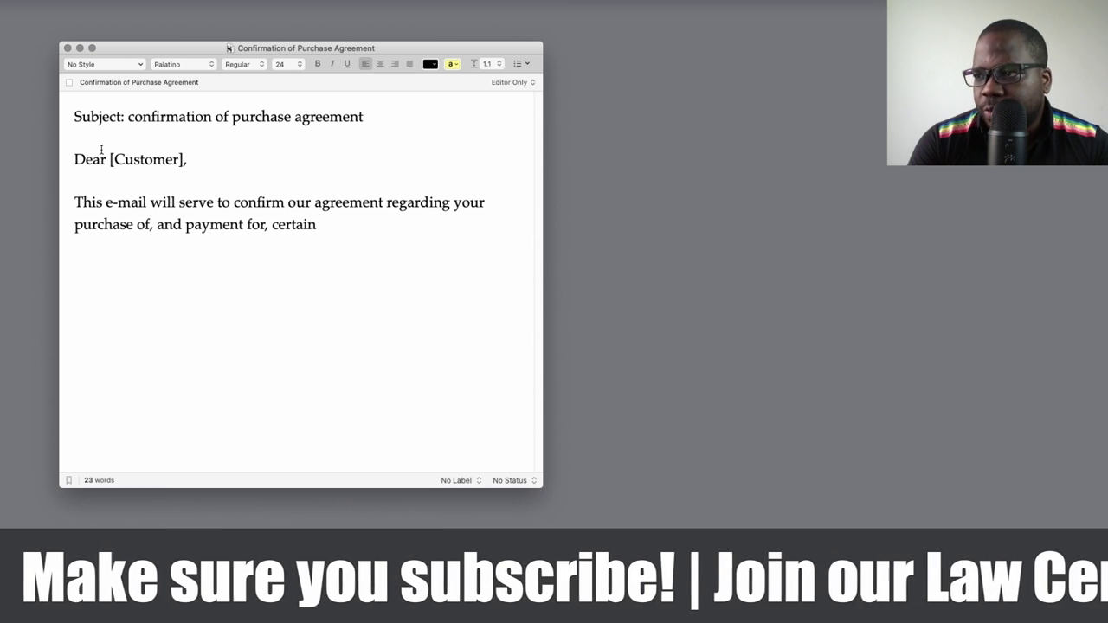
text(ain  )
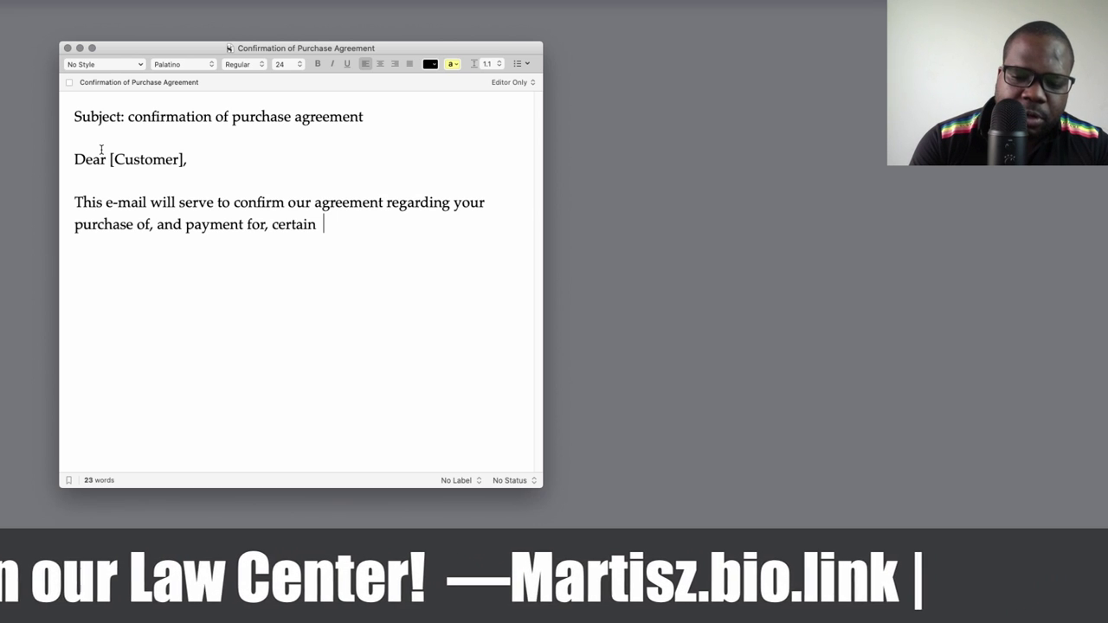
text([products)
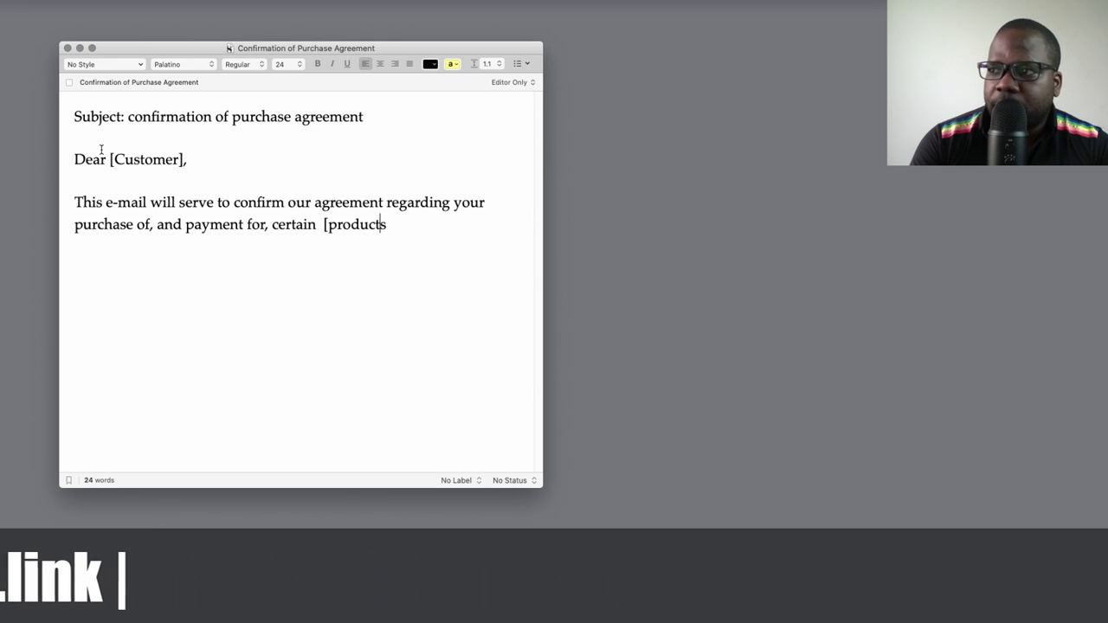
text(/ merchandi)
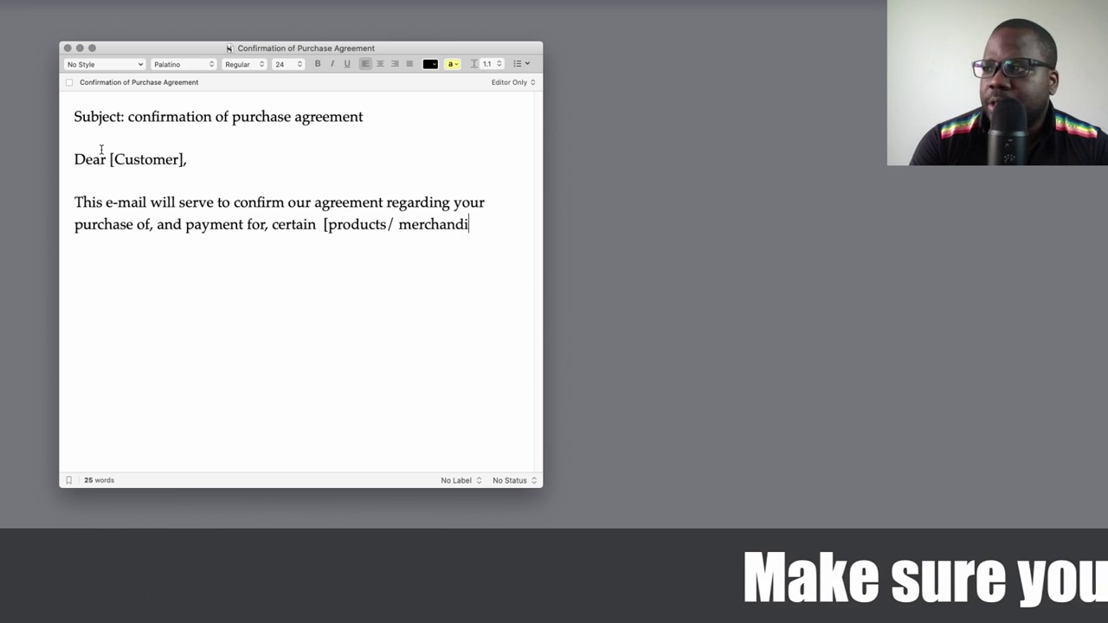
text(se])
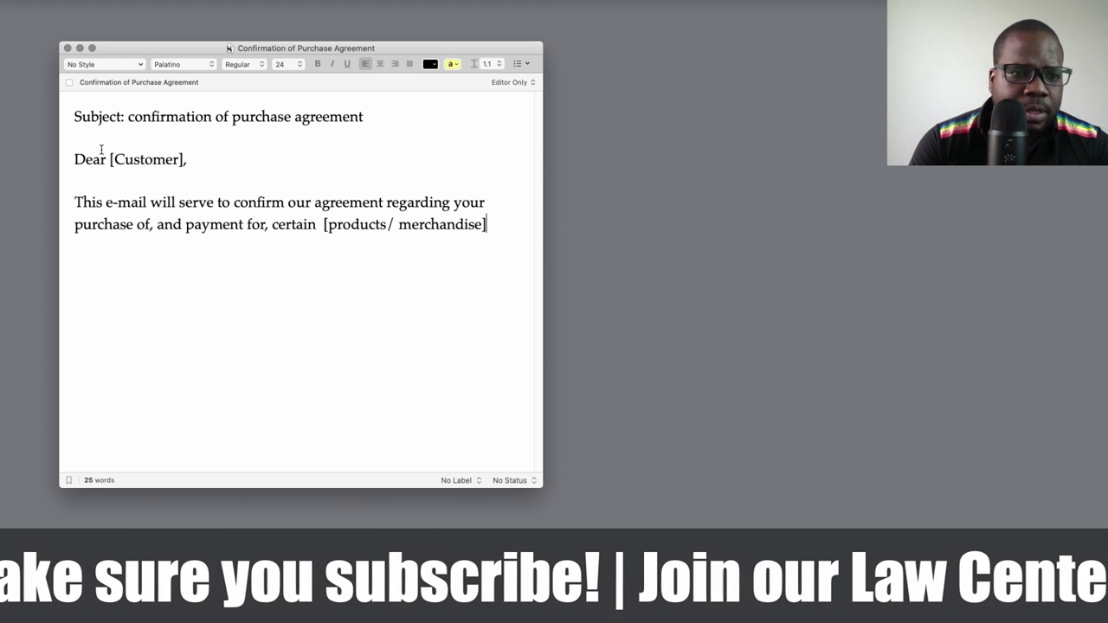
text( from our company)
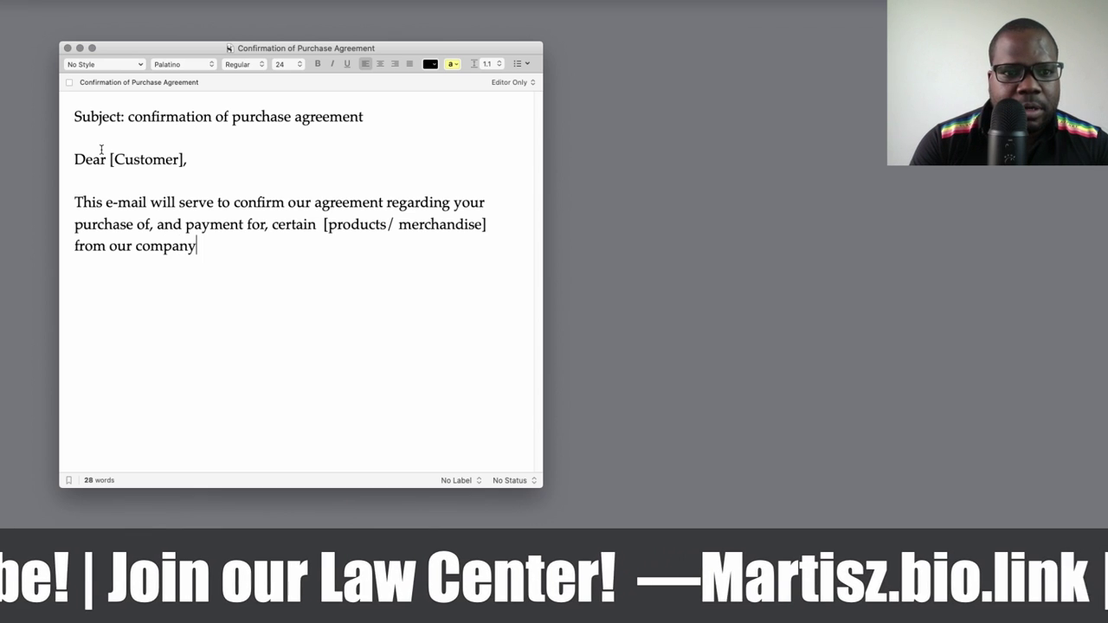
text(.)
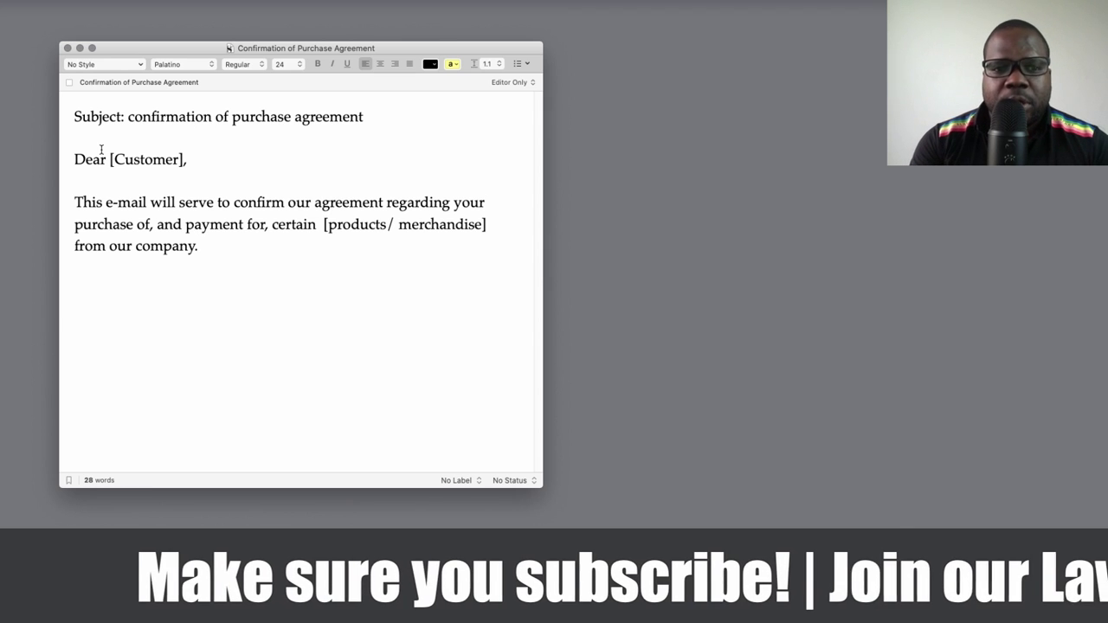
key(Return)
key(Return)
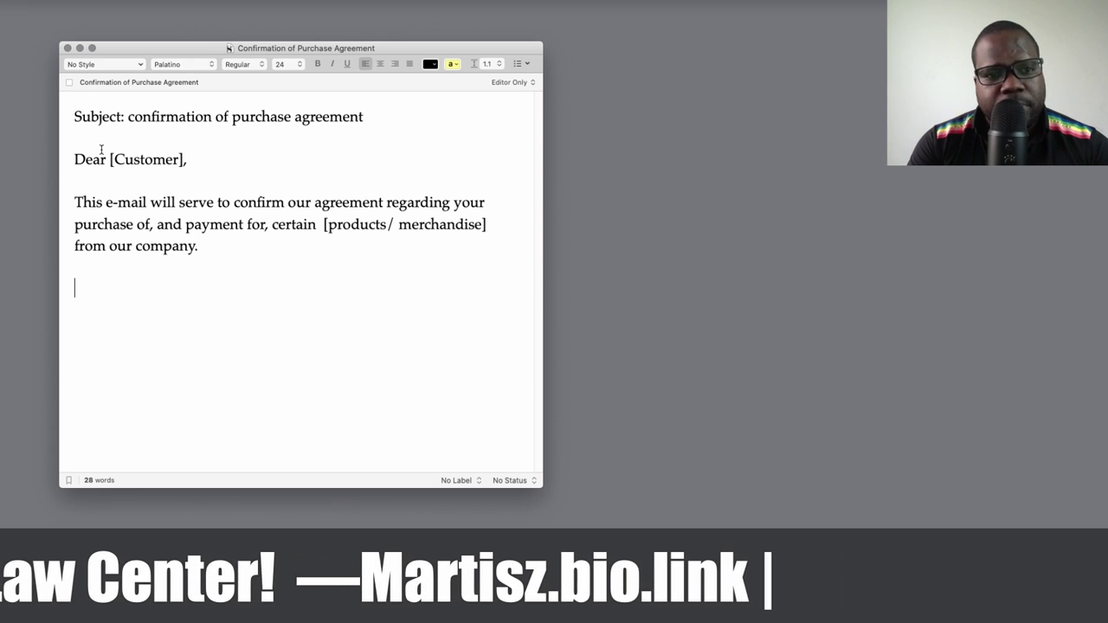
Type the paragraph 'We have agreed to ship the following merchandise to you:'.
text(We hav)
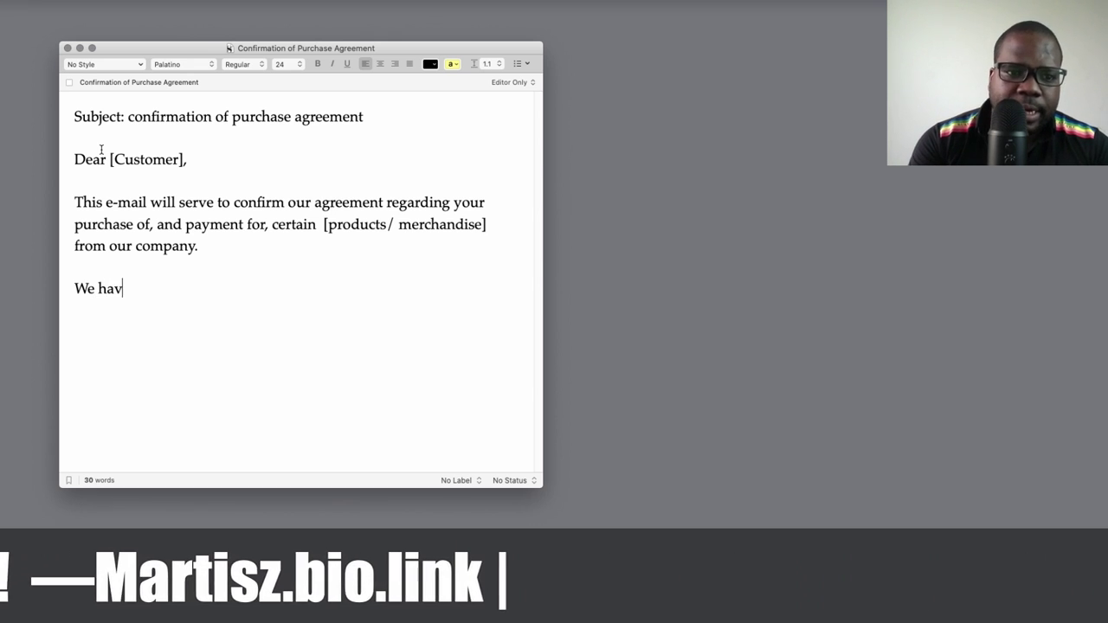
text(e agreed to)
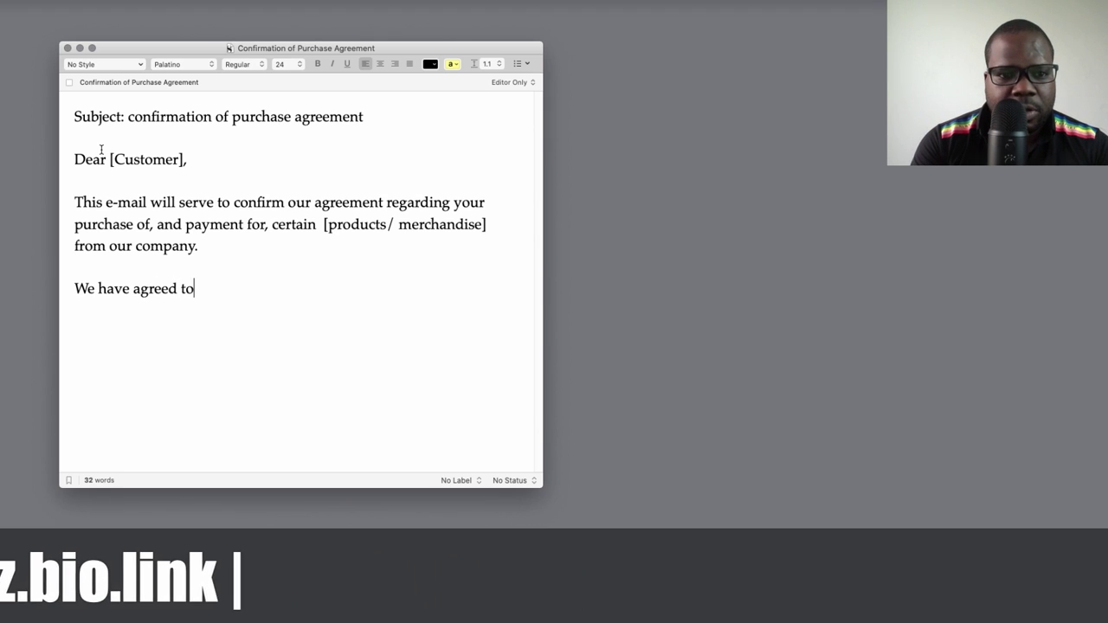
text( ship the following)
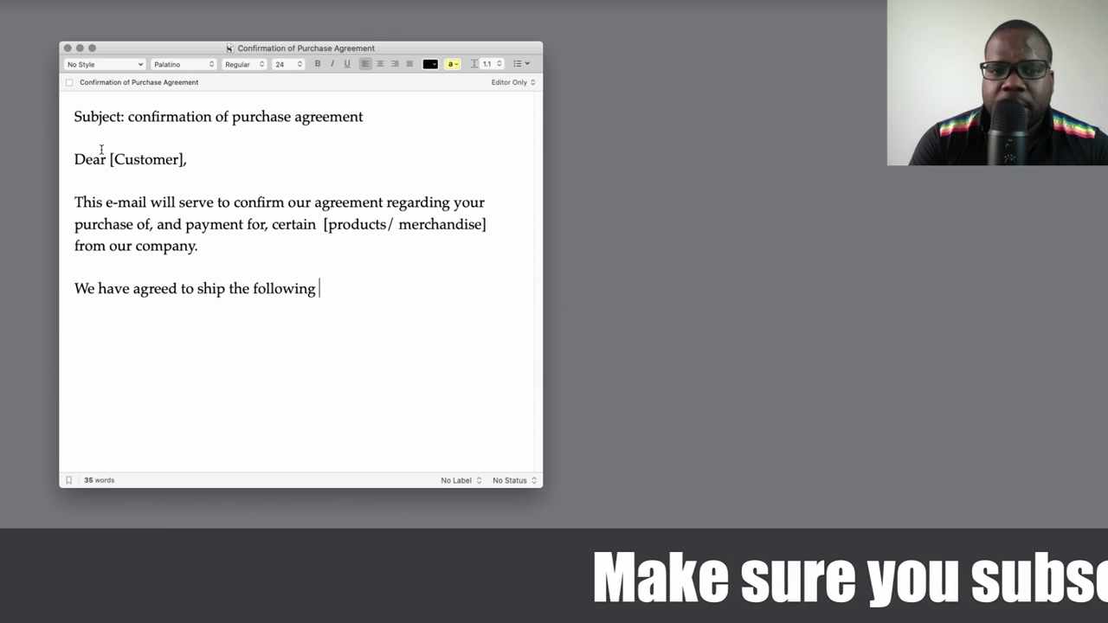
text(merchandise to y)
text(ou:)
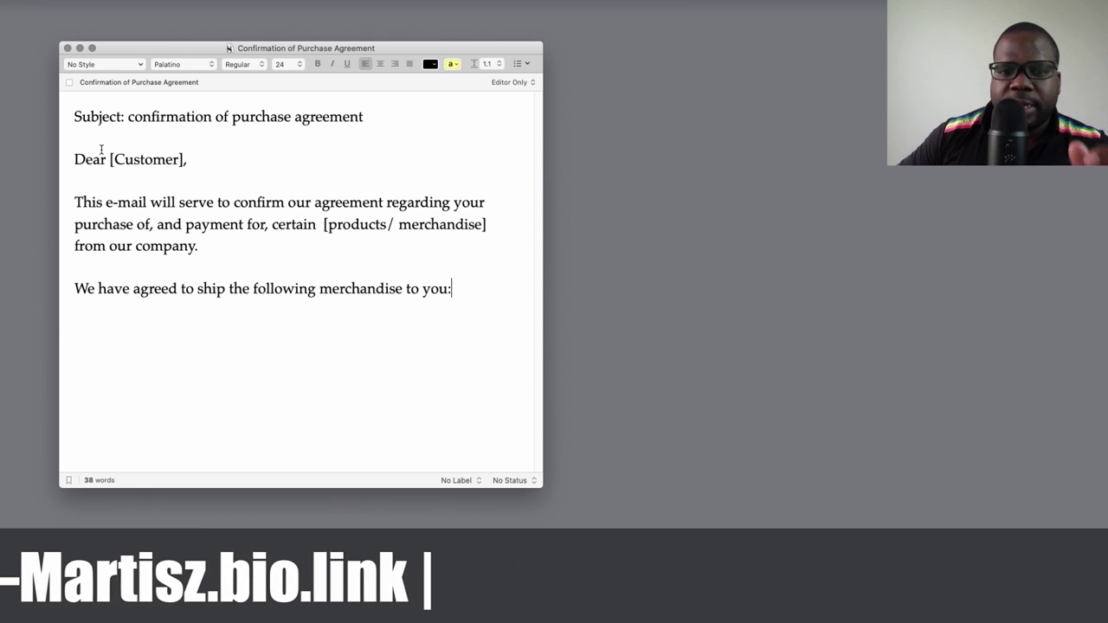
Add an '[ITEMS]' placeholder in capitals on its own line, followed by a new paragraph.
key(Return)
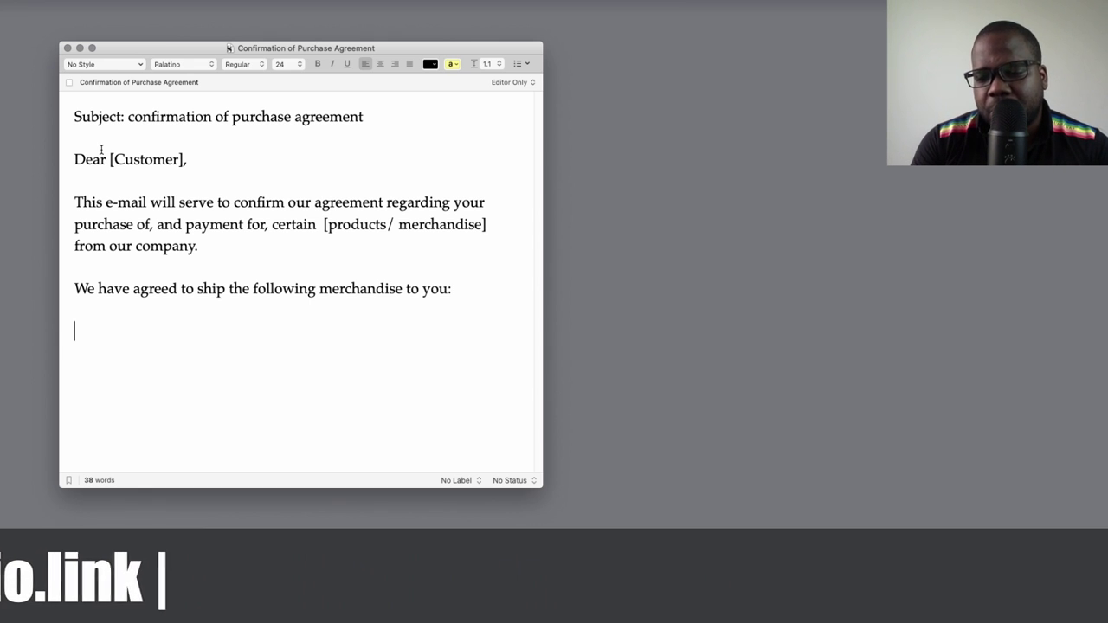
text([])
key(Left)
text(Items)
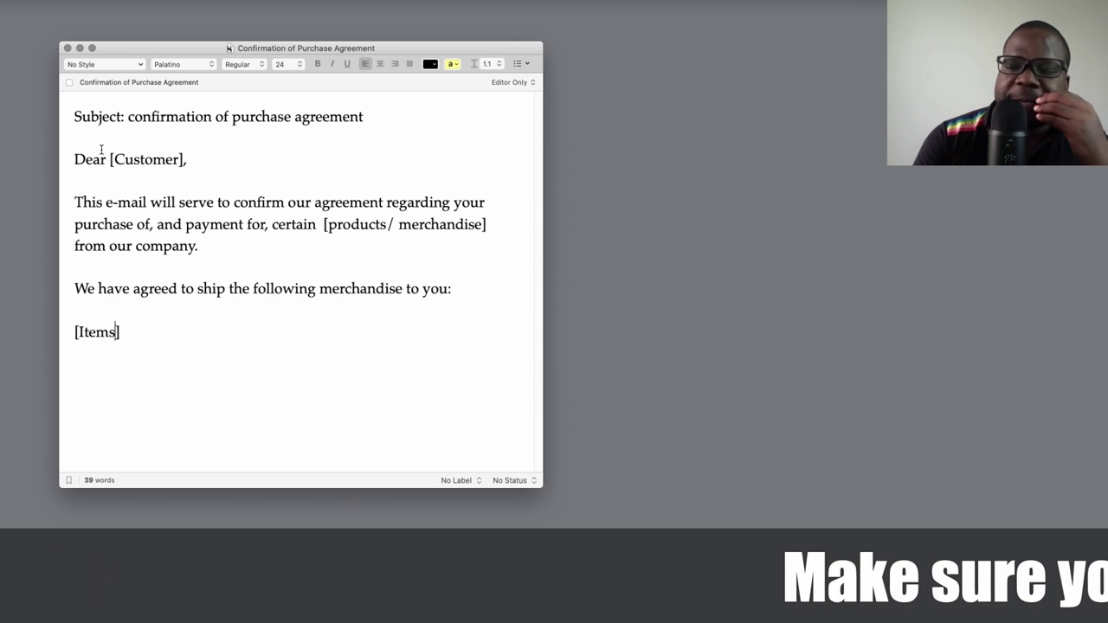
key(BackSpace)
key(BackSpace)
key(BackSpace)
key(BackSpace)
text(TEMS)
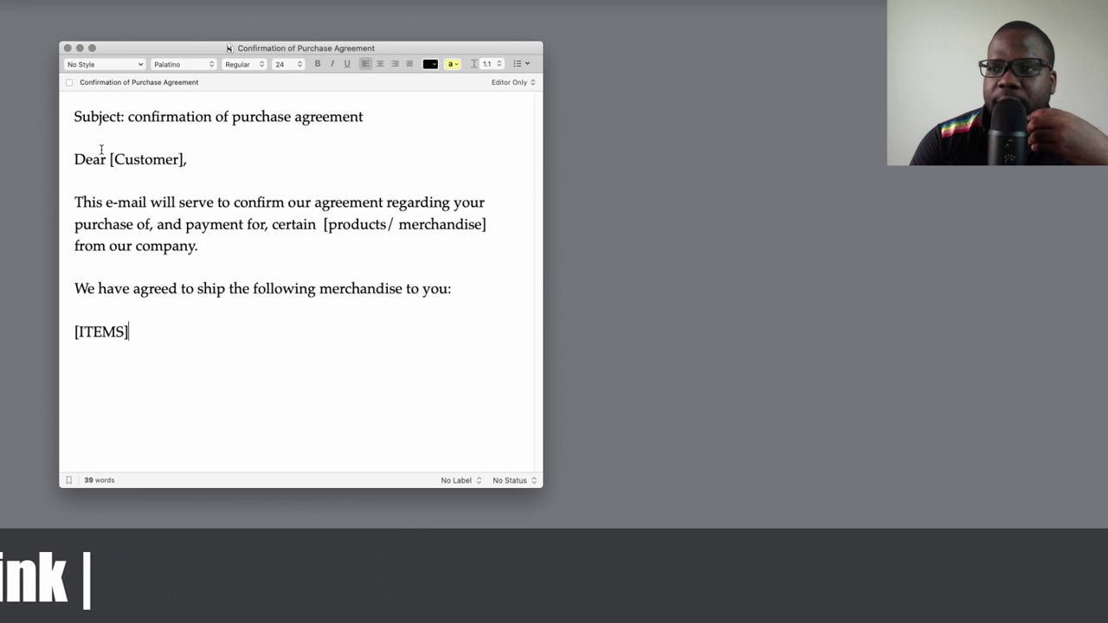
key(Return)
key(Return)
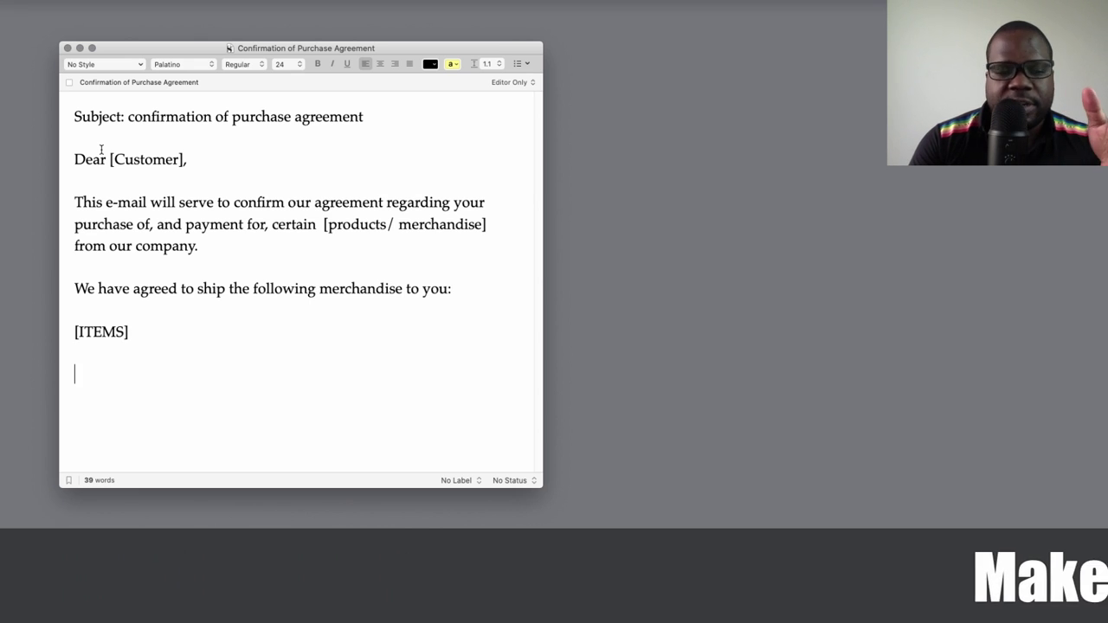